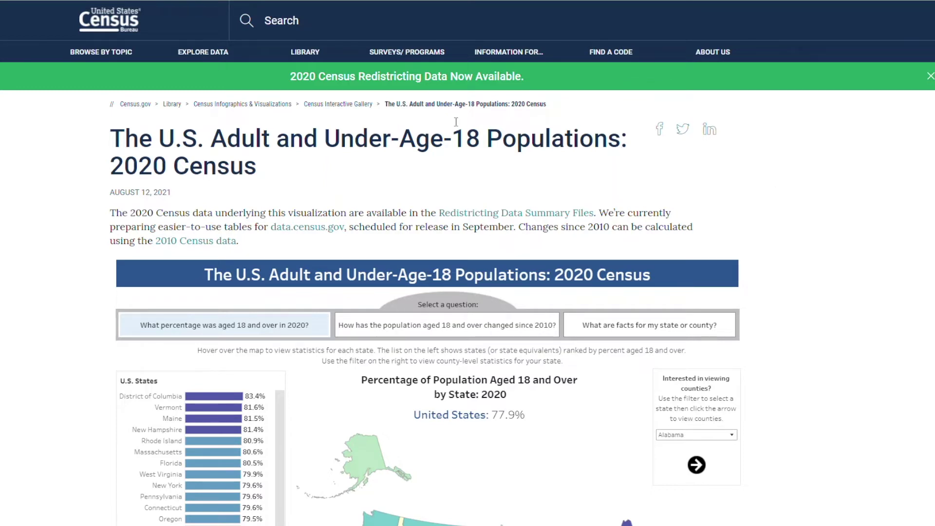
# - Scroll to the embedded 2020 adult/under-18 population dashboard and show it full screen
pyautogui.moveTo(307, 54)
pyautogui.scroll(-10, 806, 224)
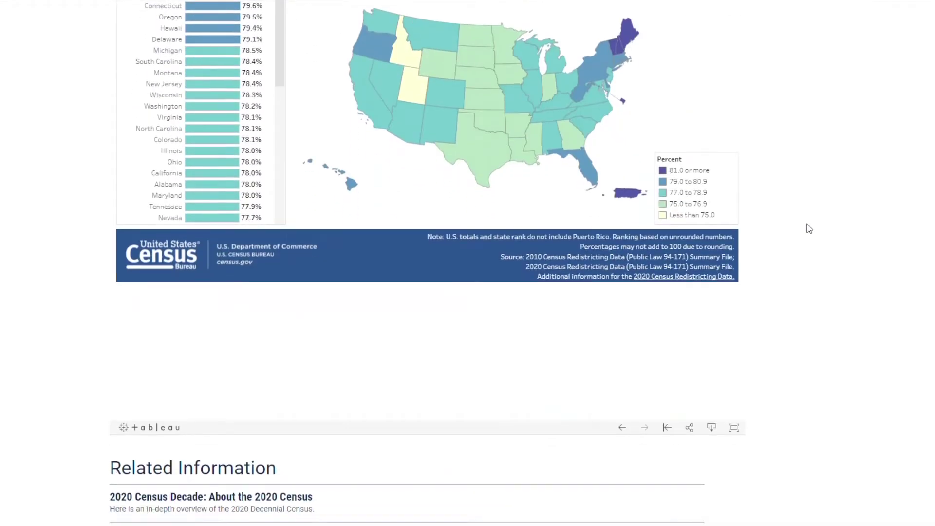
pyautogui.click(734, 431)
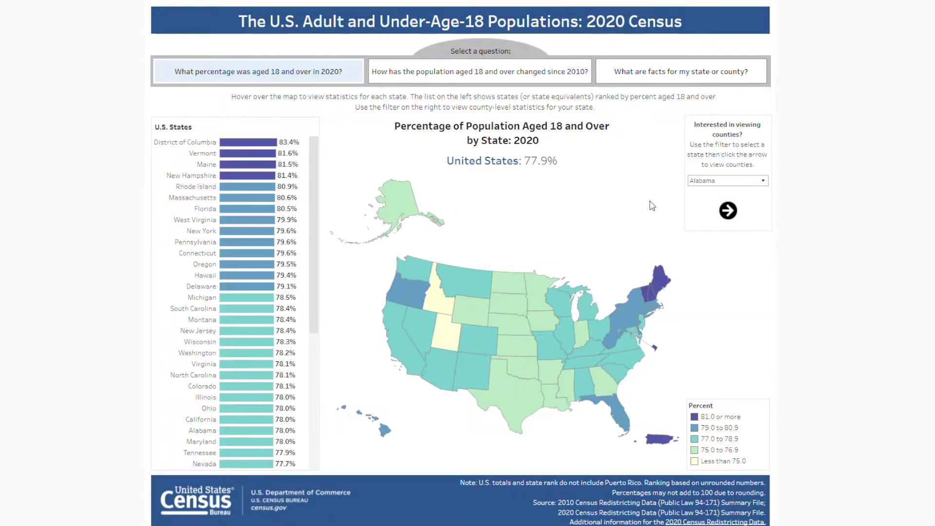
# - Select New Hampshire on the map and compare its 81.4% adult share with the United States total
pyautogui.click(651, 292)
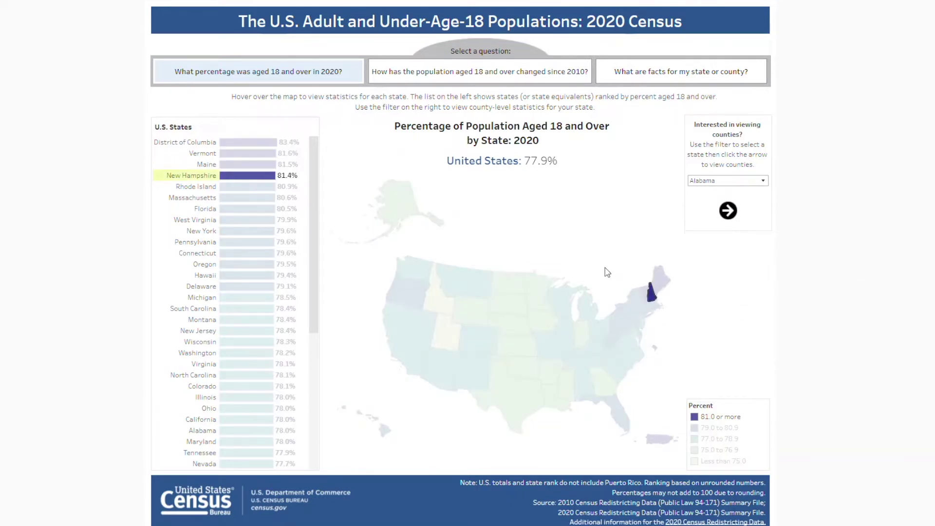
pyautogui.moveTo(259, 180)
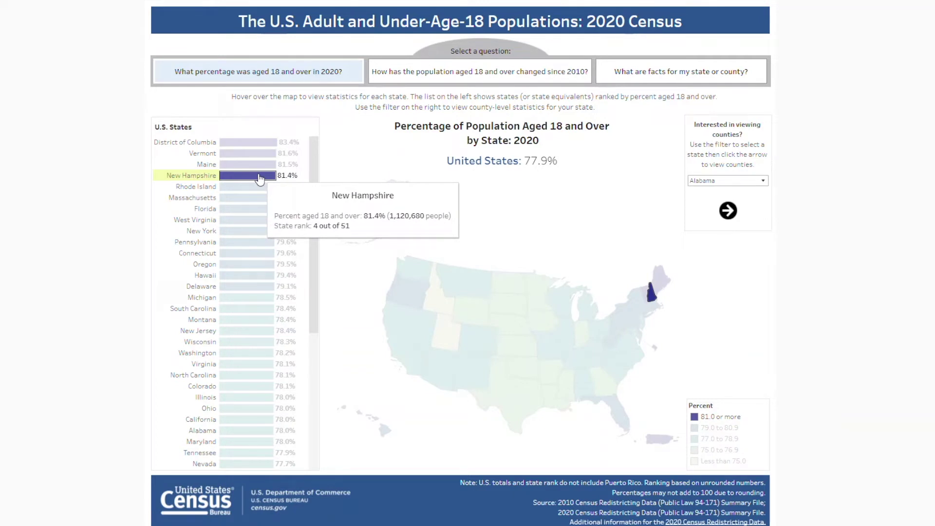
pyautogui.moveTo(531, 163)
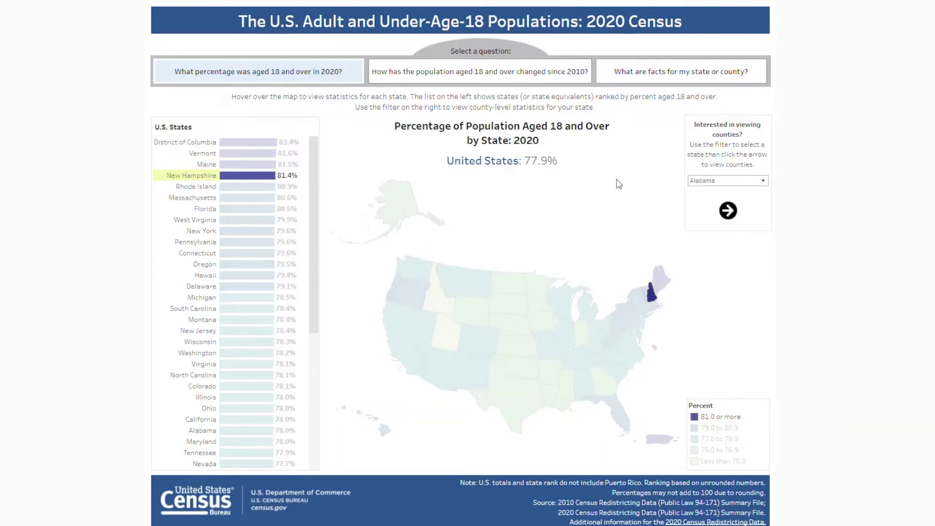
# - Show the county breakdown for Illinois and browse its counties
pyautogui.click(708, 182)
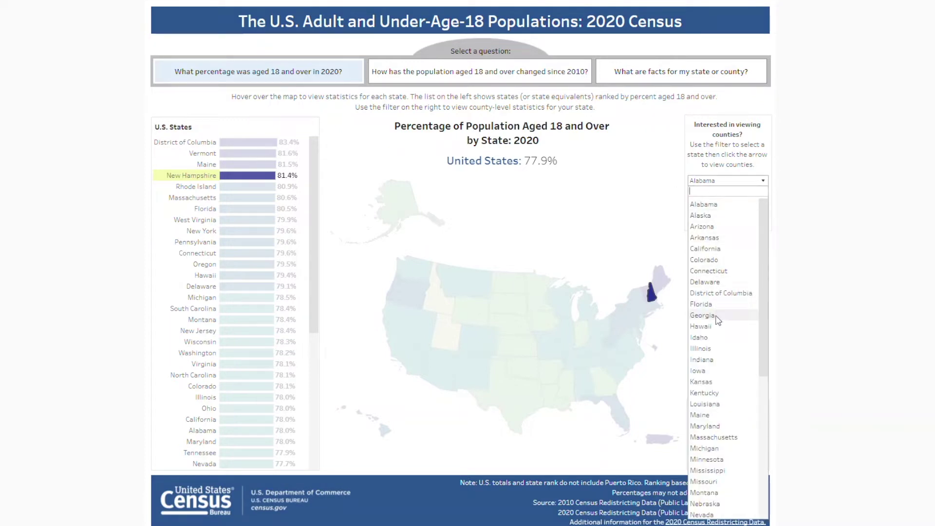
pyautogui.click(701, 348)
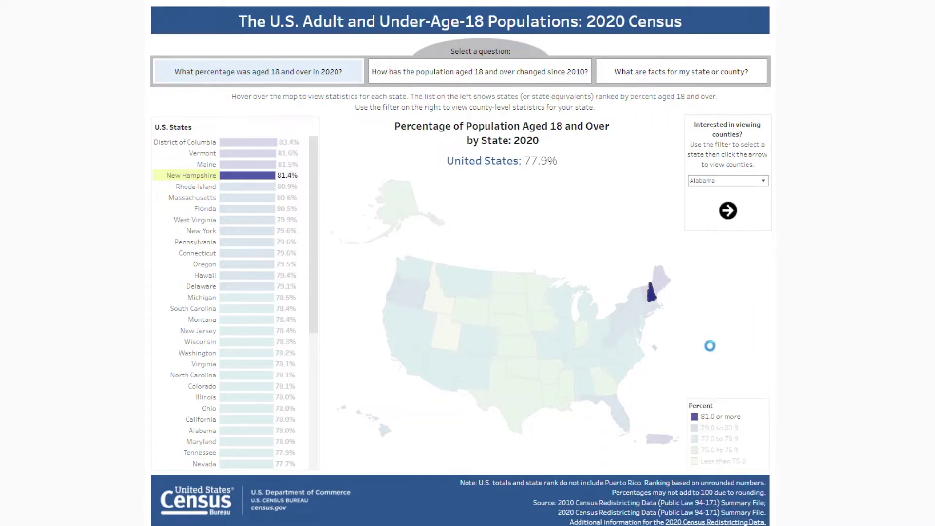
pyautogui.click(727, 211)
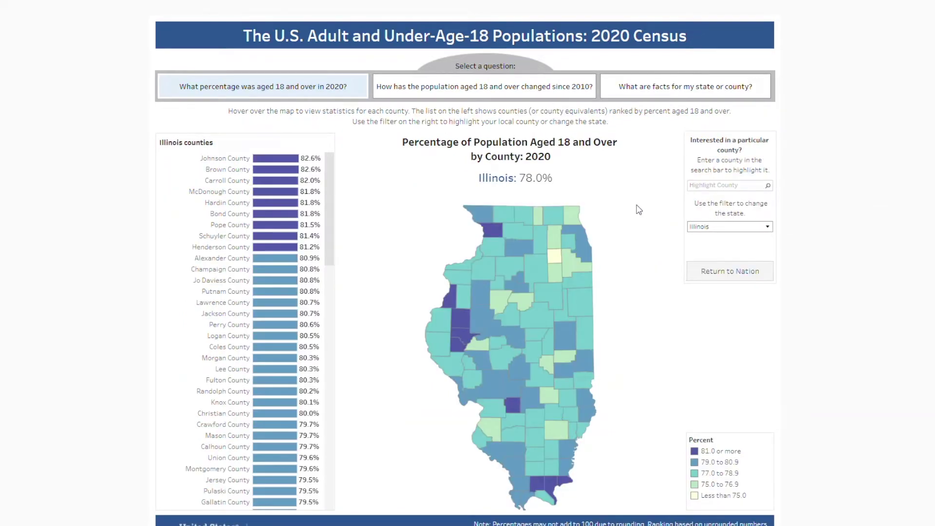
pyautogui.moveTo(327, 194); pyautogui.dragTo(327, 438)
pyautogui.moveTo(274, 507)
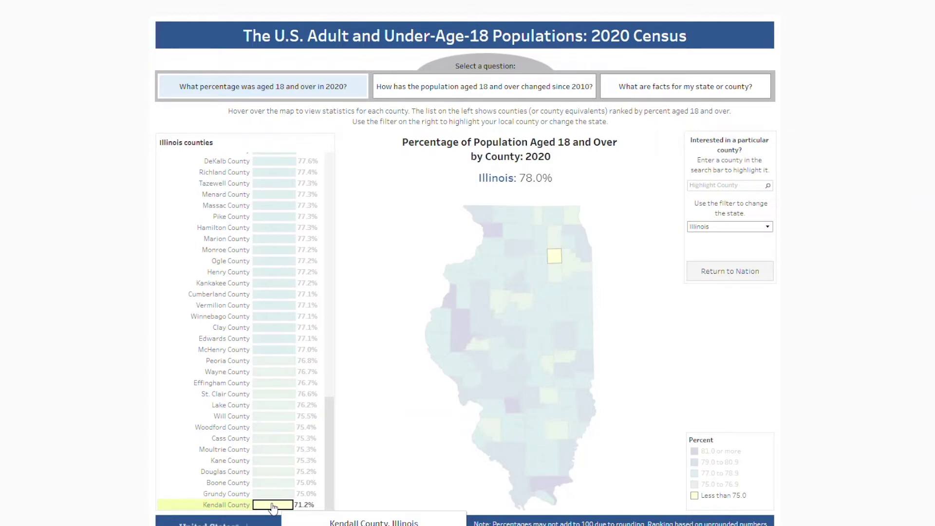
pyautogui.moveTo(555, 262)
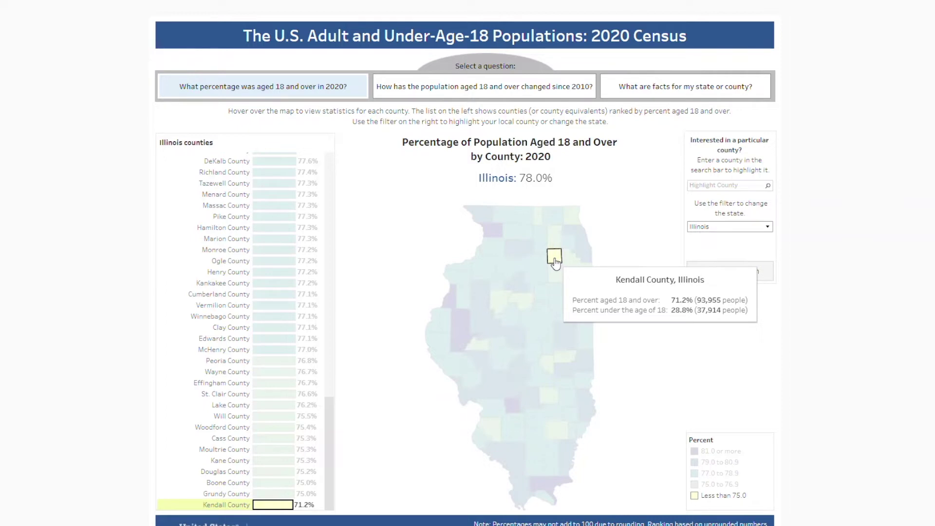
pyautogui.click(725, 186)
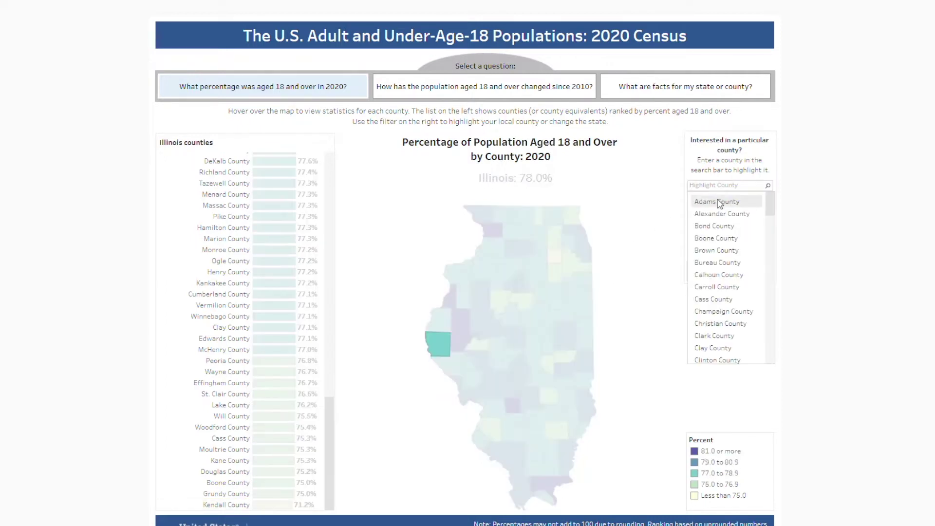
pyautogui.click(678, 262)
# - Switch the state filter to Kentucky, then return to the national state map
pyautogui.click(707, 223)
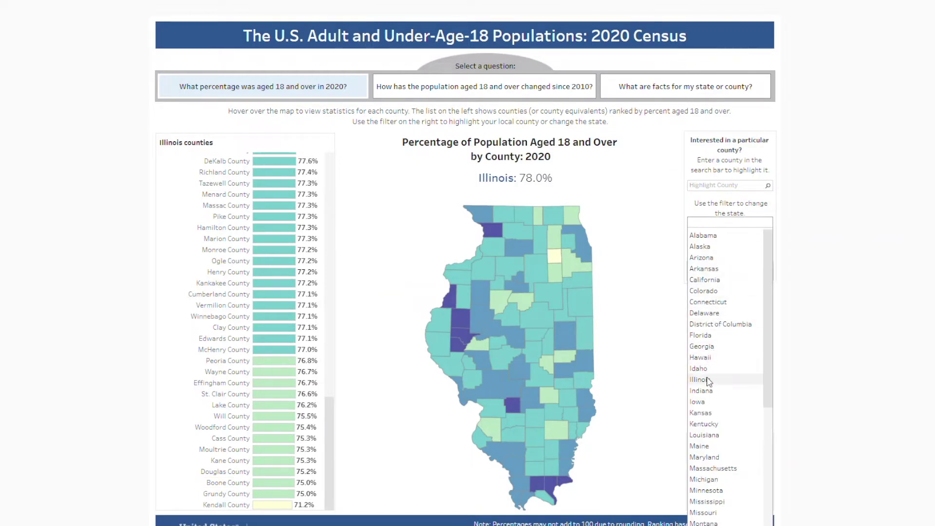
pyautogui.click(704, 423)
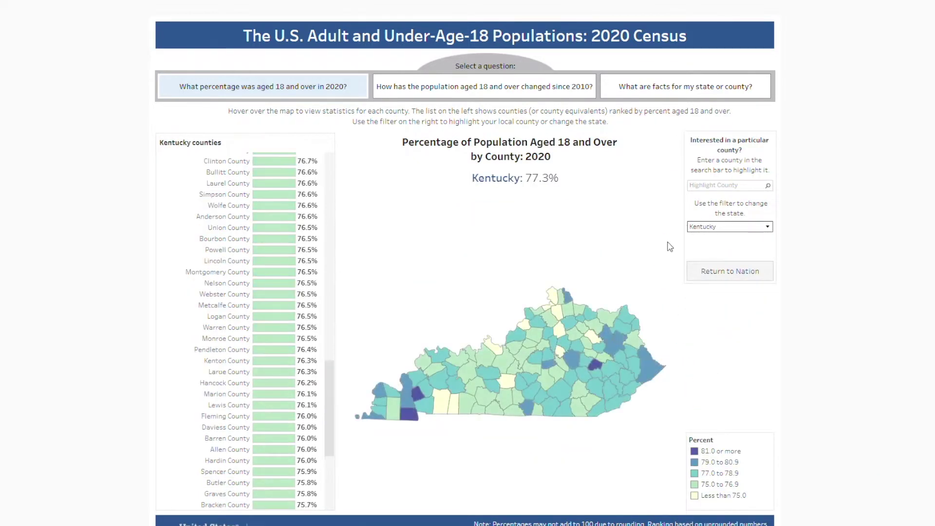
pyautogui.click(728, 272)
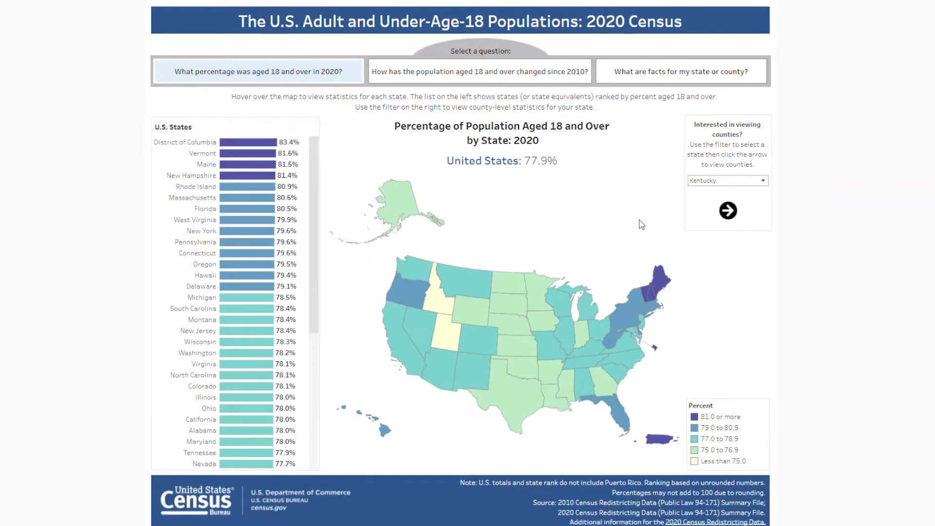
# - Show each state's adult population change since 2010 and check West Virginia's 2.2% decline
pyautogui.click(515, 77)
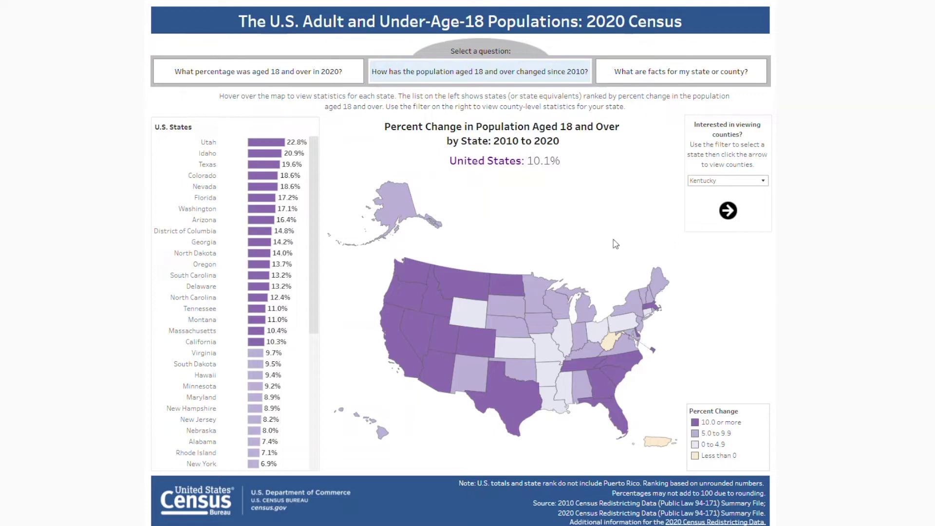
pyautogui.moveTo(612, 344)
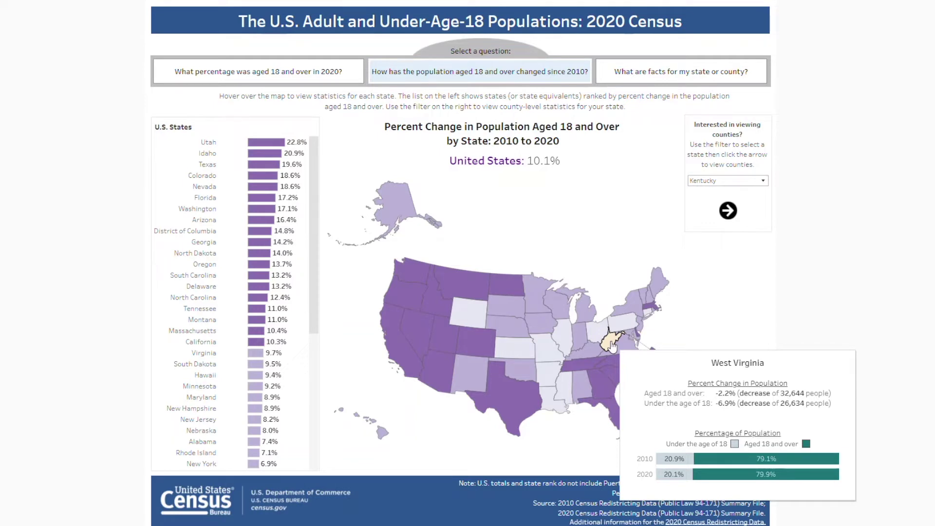
# - Choose West Virginia in the state filter to show its county-level change map
pyautogui.click(703, 181)
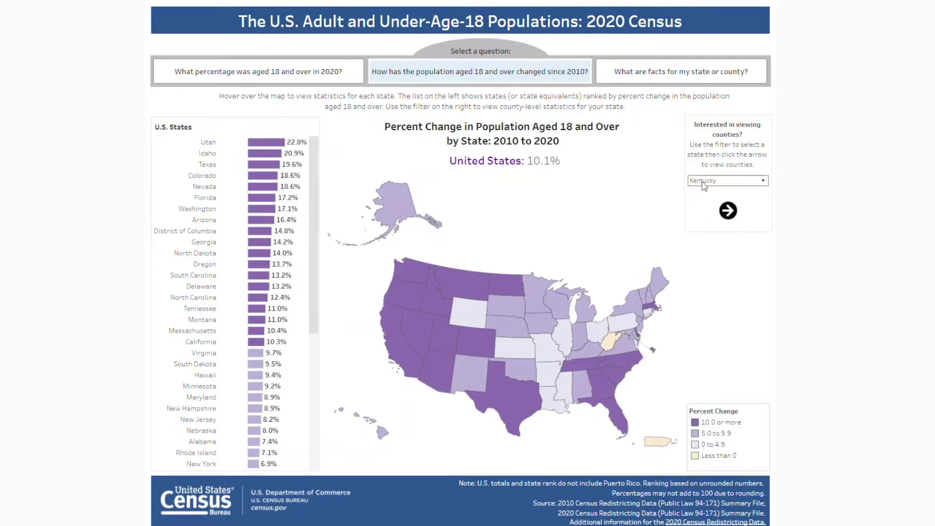
pyautogui.scroll(-8, 735, 334)
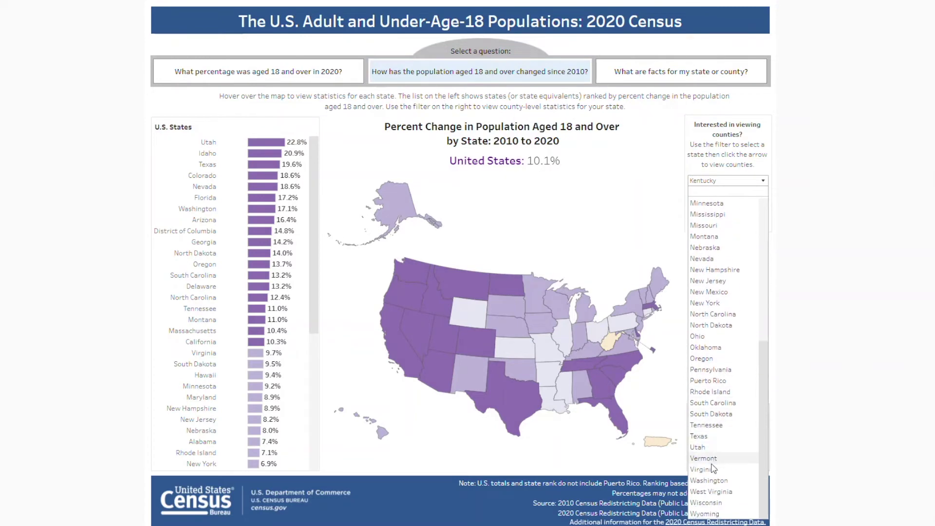
pyautogui.click(712, 491)
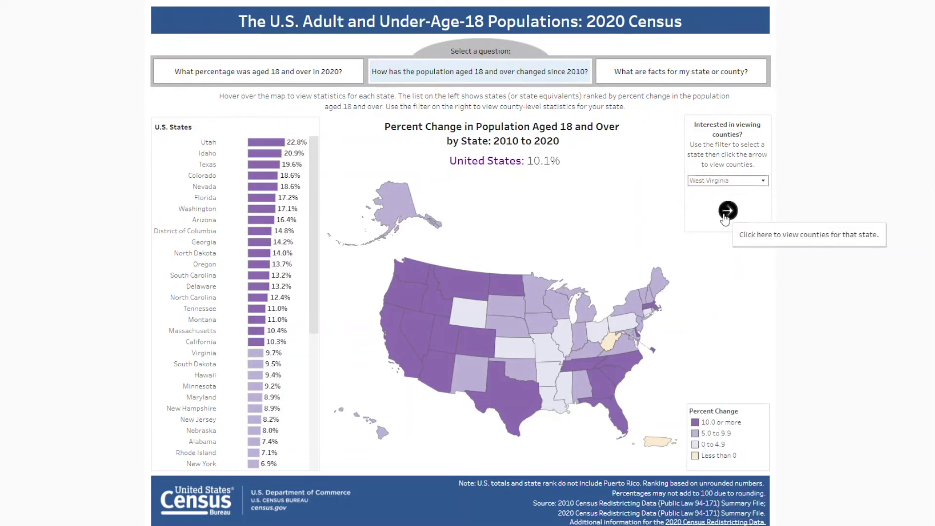
pyautogui.click(726, 213)
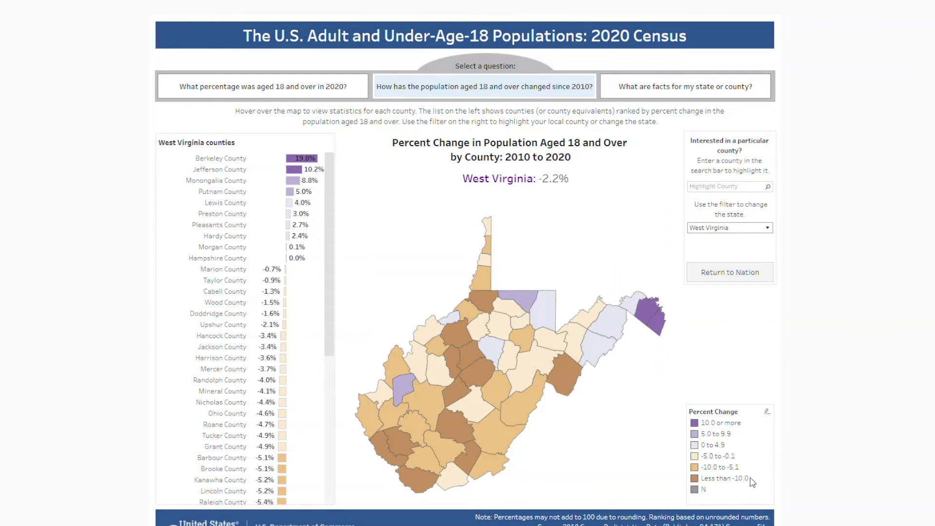
# - Highlight counties in each decline range (below -10, -10.0 to -5.1, -5.0 to -0.1), then clear the highlight
pyautogui.click(727, 484)
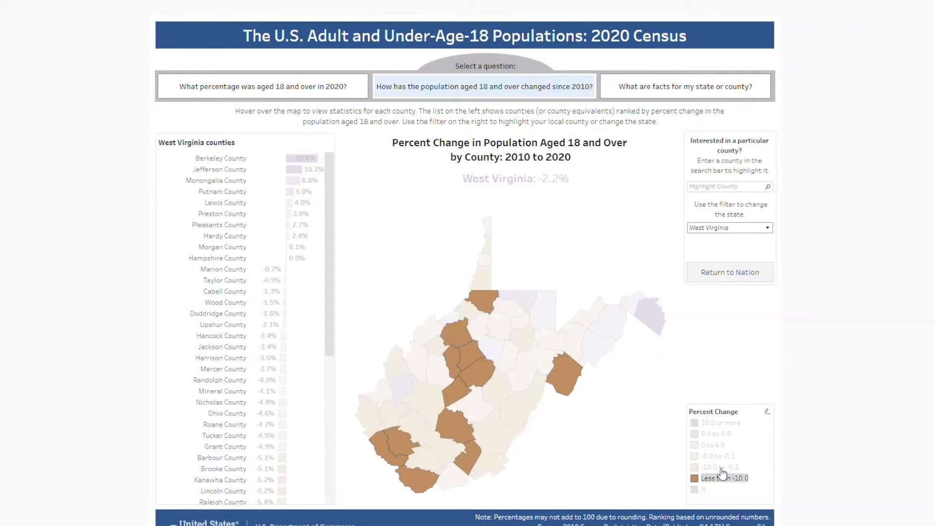
pyautogui.click(721, 470)
pyautogui.click(717, 457)
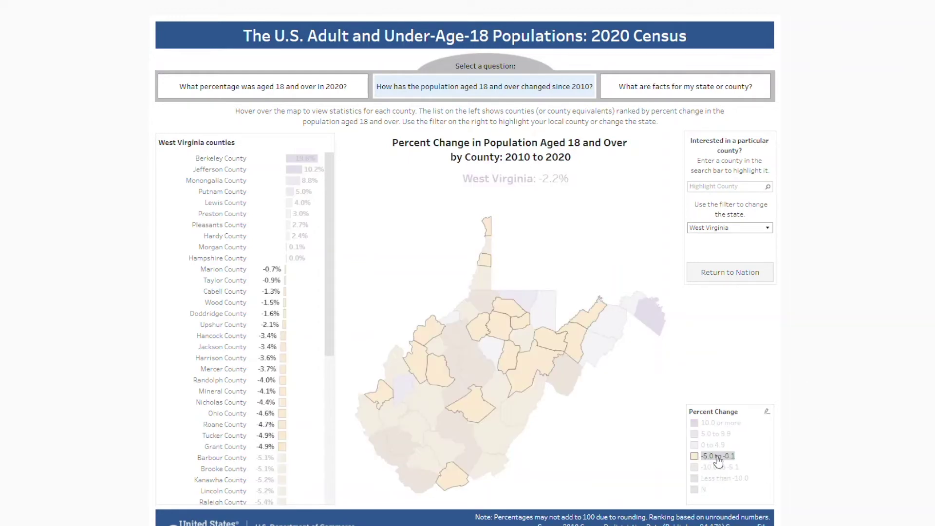
pyautogui.click(717, 458)
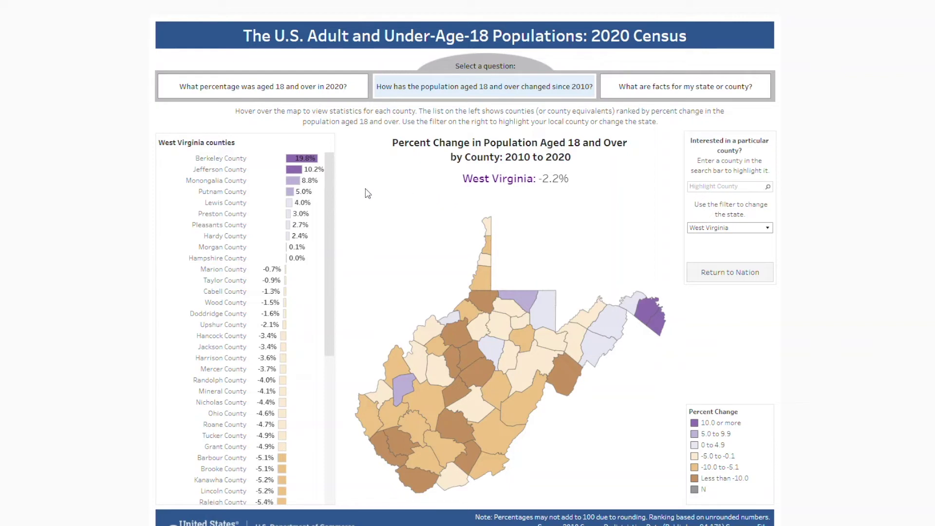
# - Move through the 2020 percentage and change-since-2010 views to the state and county facts tables
pyautogui.click(319, 92)
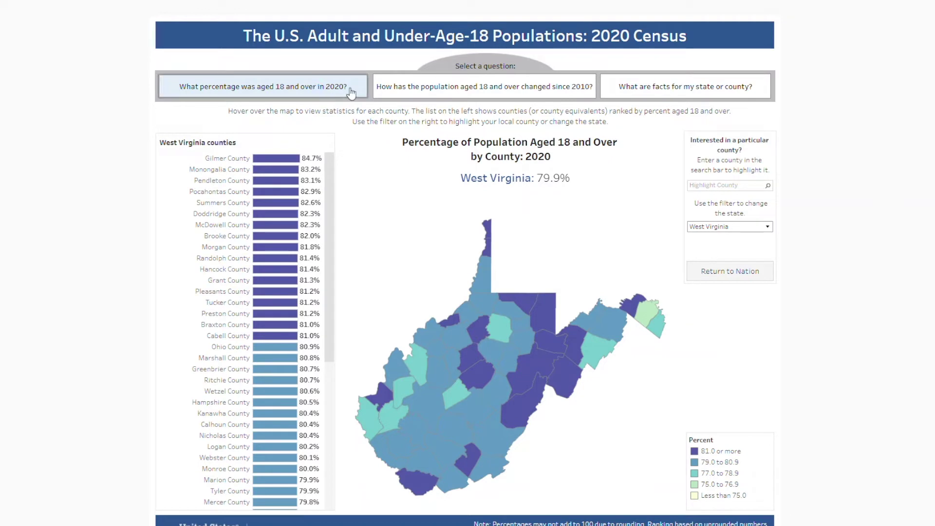
pyautogui.click(437, 89)
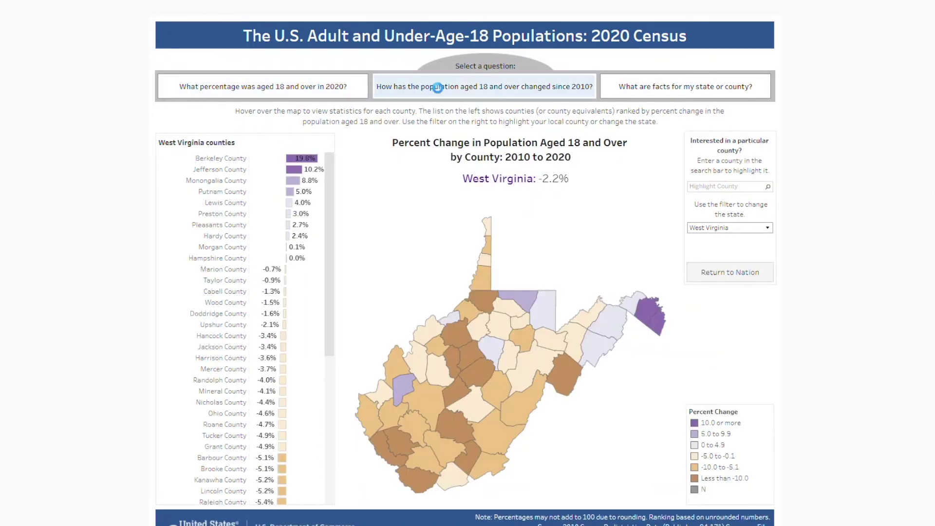
pyautogui.click(643, 92)
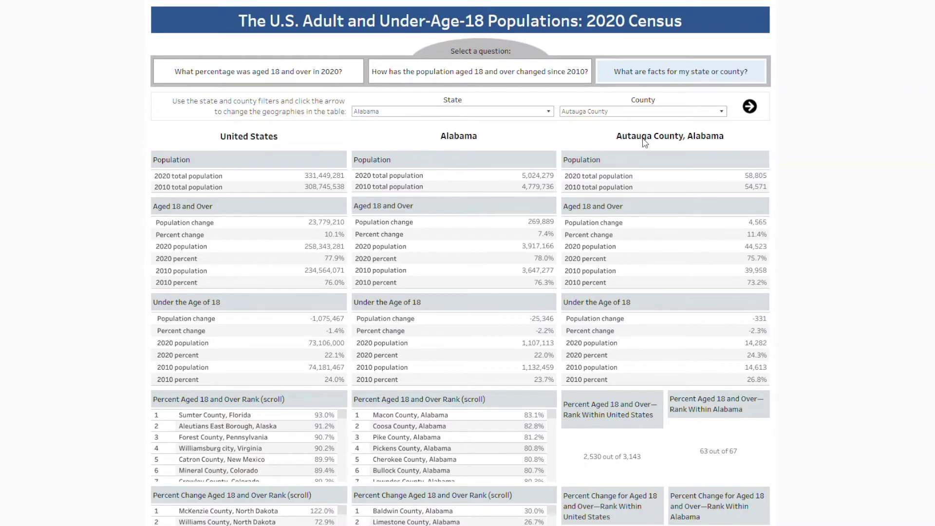
# - Load Illinois and Adams County, Illinois into the facts table beside the United States
pyautogui.click(465, 112)
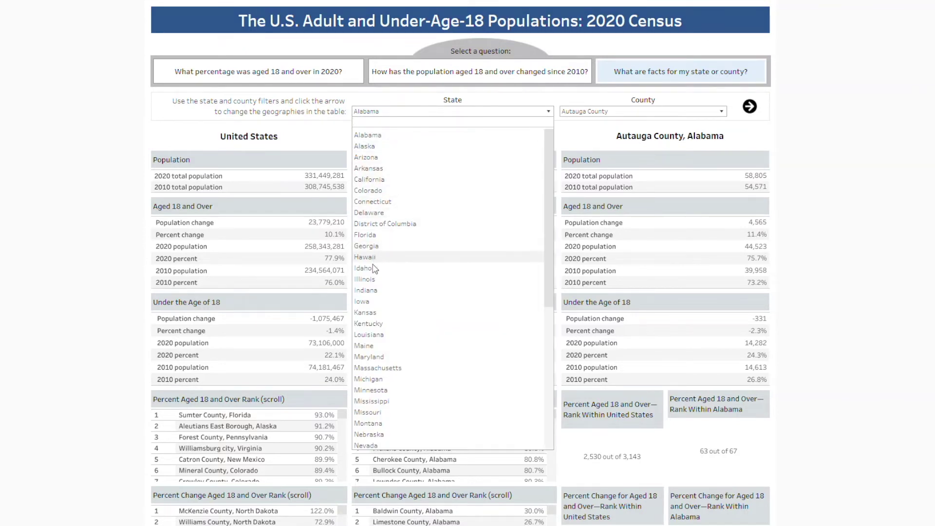
pyautogui.click(365, 279)
pyautogui.click(593, 112)
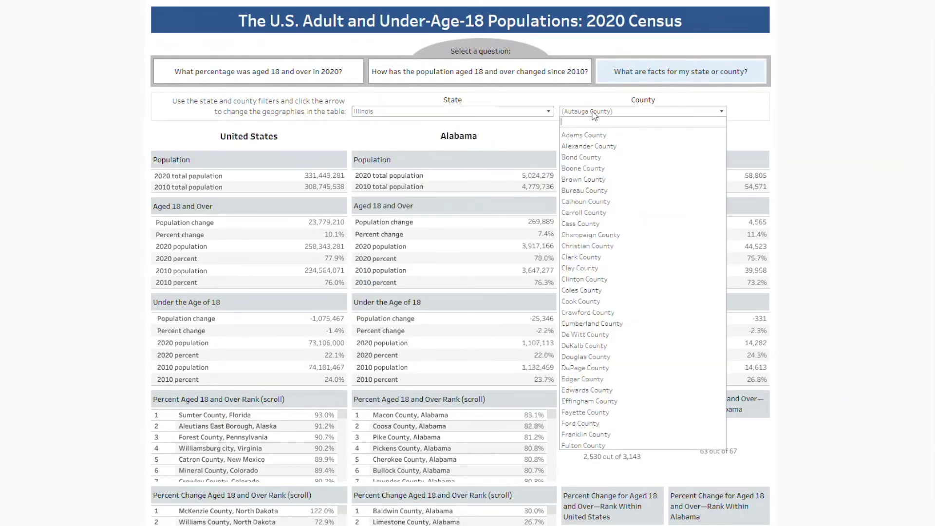
pyautogui.click(589, 132)
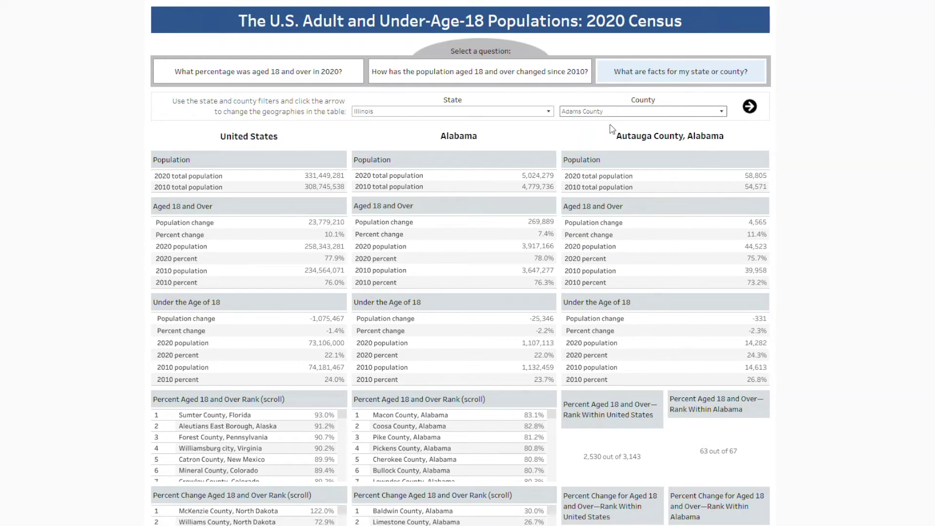
pyautogui.click(750, 107)
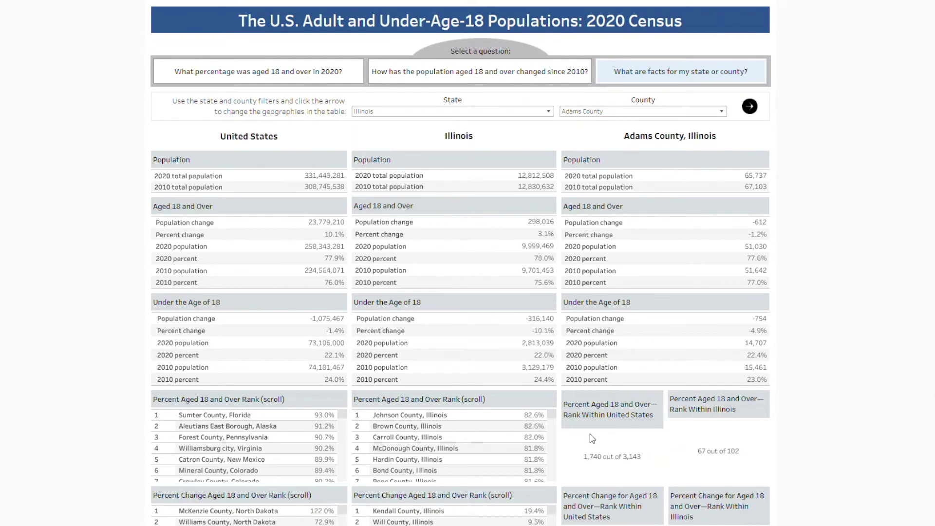
# - Choose Connecticut and Litchfield County, Connecticut for the facts table comparison
pyautogui.moveTo(629, 471)
pyautogui.click(522, 113)
pyautogui.click(406, 193)
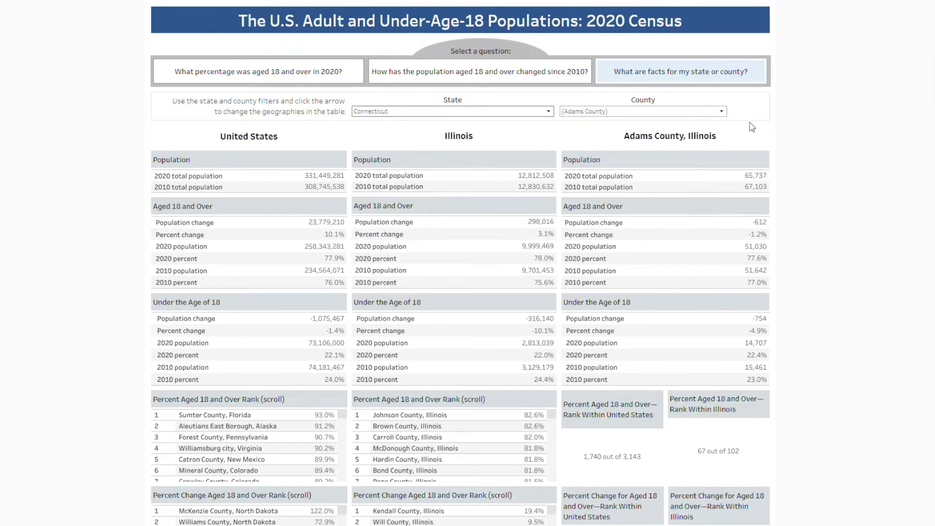
pyautogui.click(683, 112)
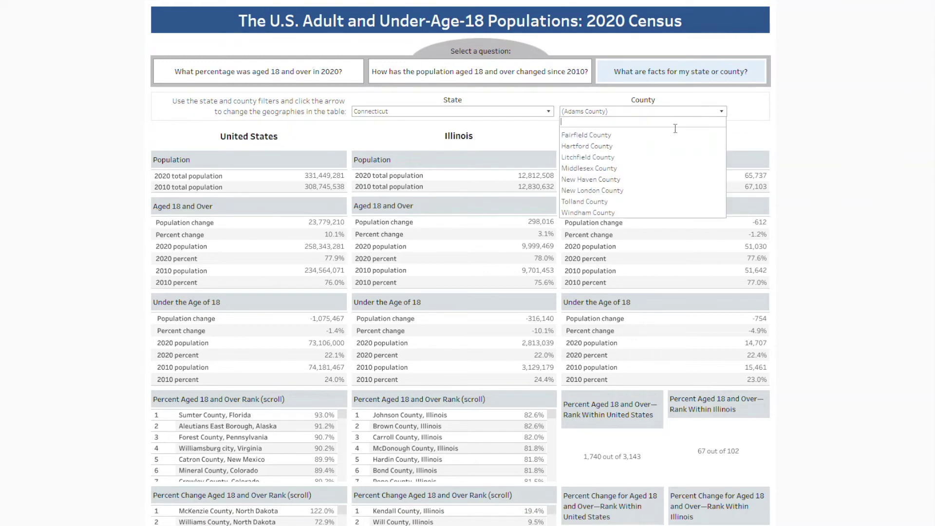
pyautogui.click(662, 157)
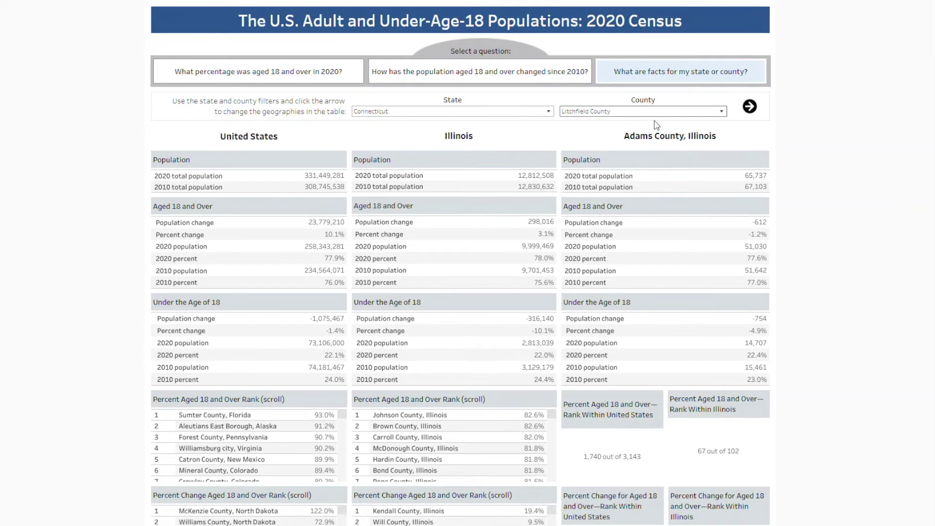
pyautogui.click(750, 108)
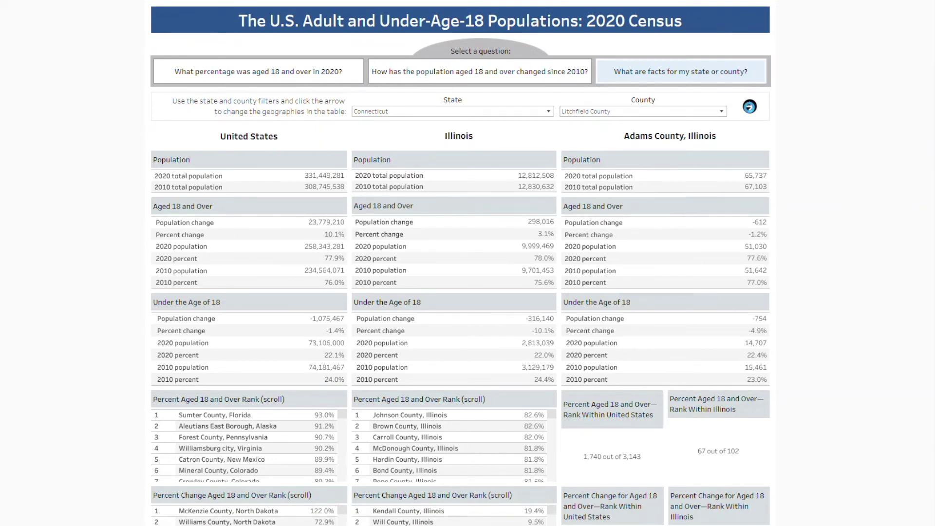